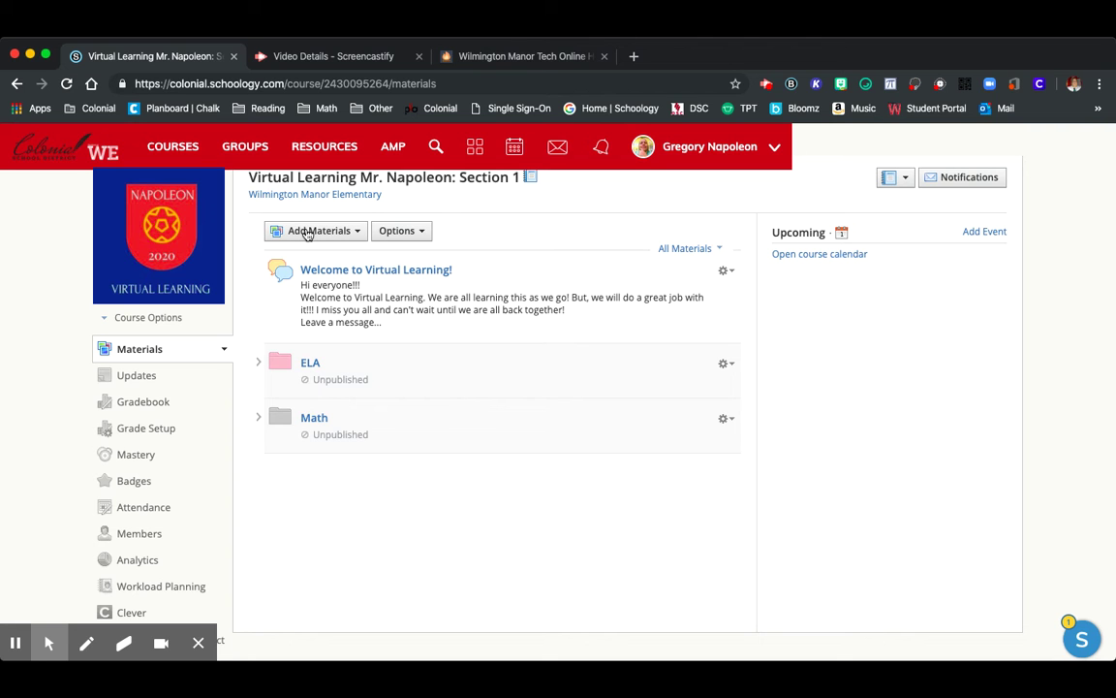
Create a white folder titled 'Information for Parents' in the course materials
{"action": "left_click", "coordinate": [344, 233]}
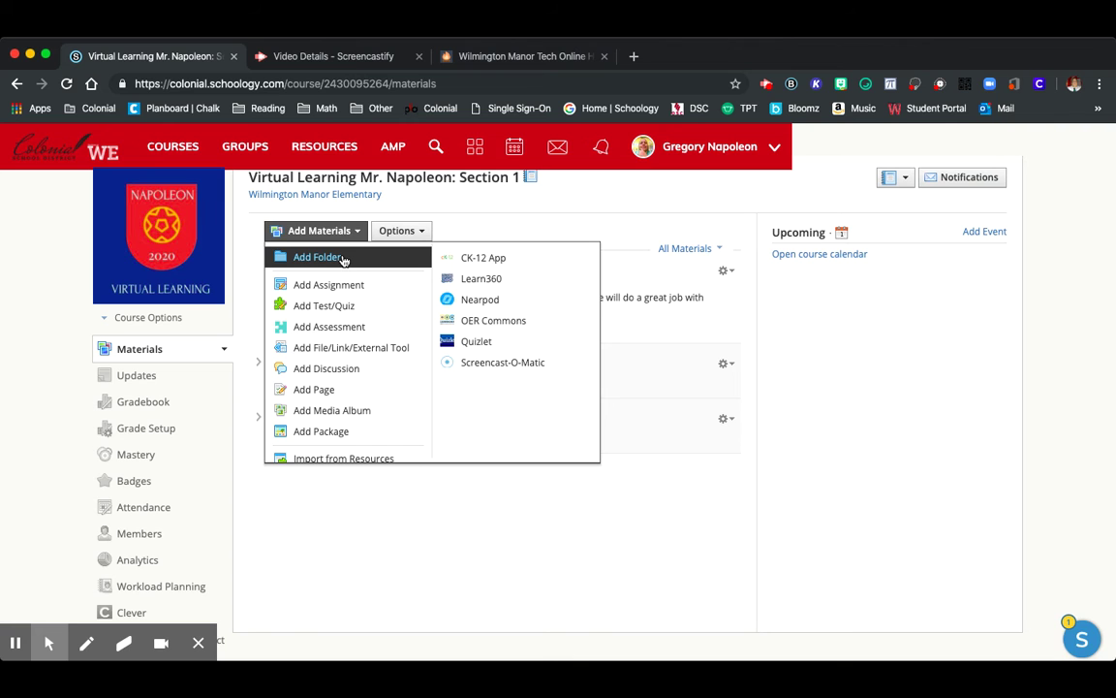
{"action": "left_click", "coordinate": [343, 260]}
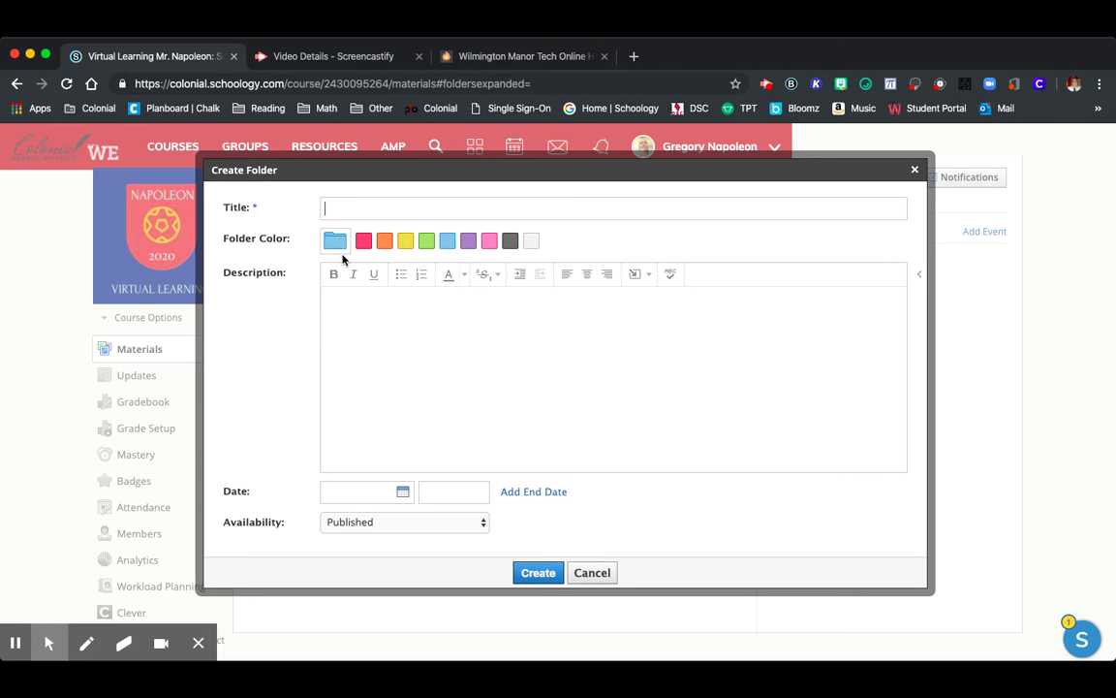
{"action": "type", "text": "For"}
{"action": "key", "text": "BackSpace"}
{"action": "key", "text": "BackSpace"}
{"action": "key", "text": "BackSpace"}
{"action": "key", "text": "BackSpace"}
{"action": "type", "text": "Information for Parents"}
{"action": "key", "text": "BackSpace"}
{"action": "key", "text": "BackSpace"}
{"action": "key", "text": "BackSpace"}
{"action": "type", "text": "nts"}
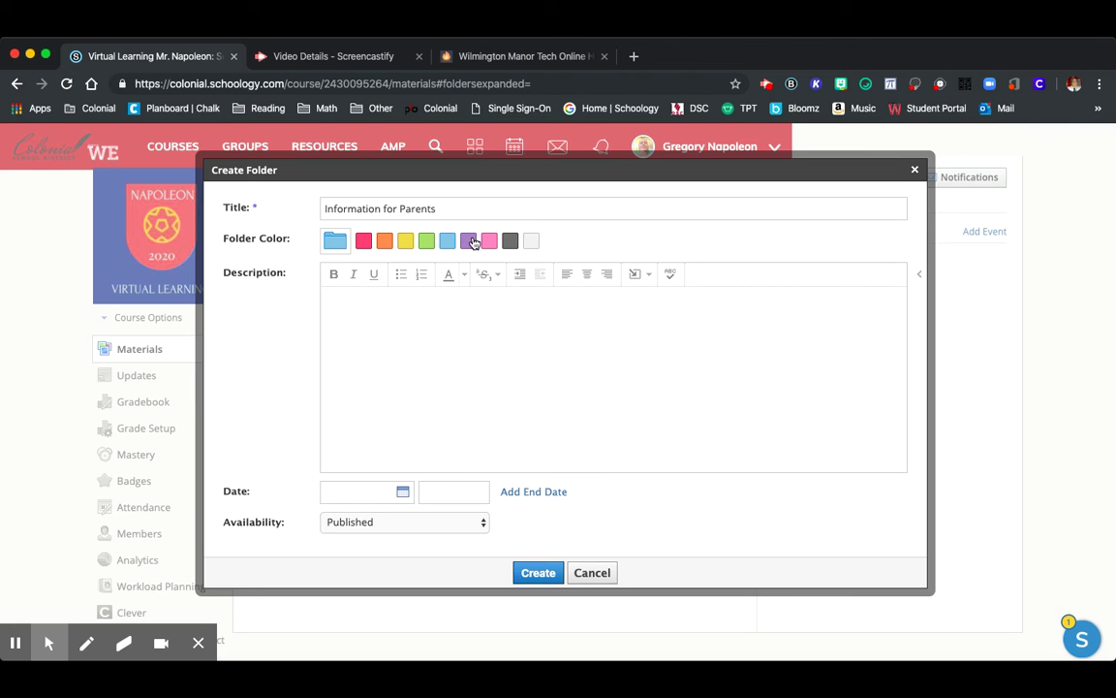
{"action": "left_click", "coordinate": [533, 242]}
{"action": "left_click", "coordinate": [533, 242]}
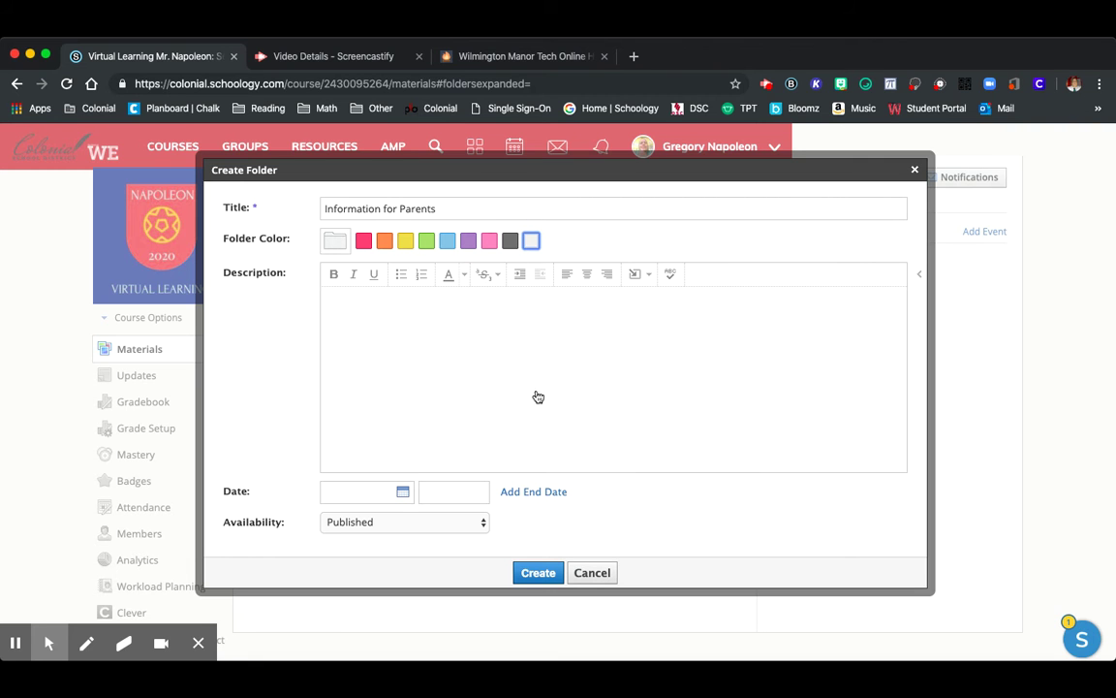
{"action": "left_click", "coordinate": [527, 574]}
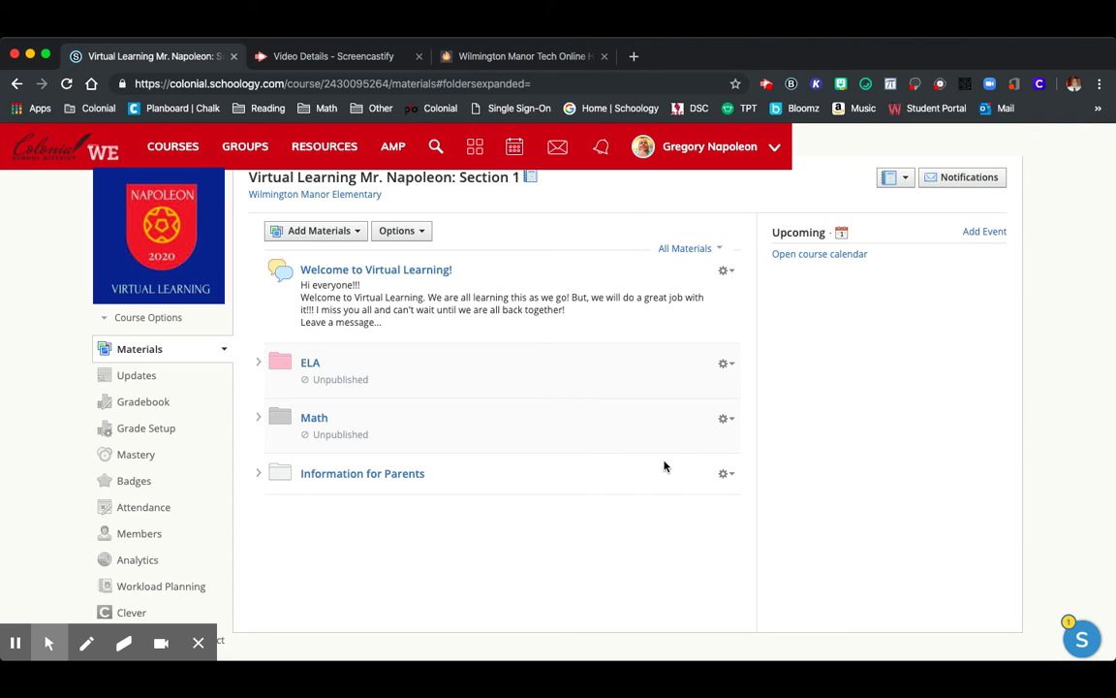
Close the folder's gear menu unchanged and open the empty Information for Parents folder
{"action": "left_click", "coordinate": [727, 475]}
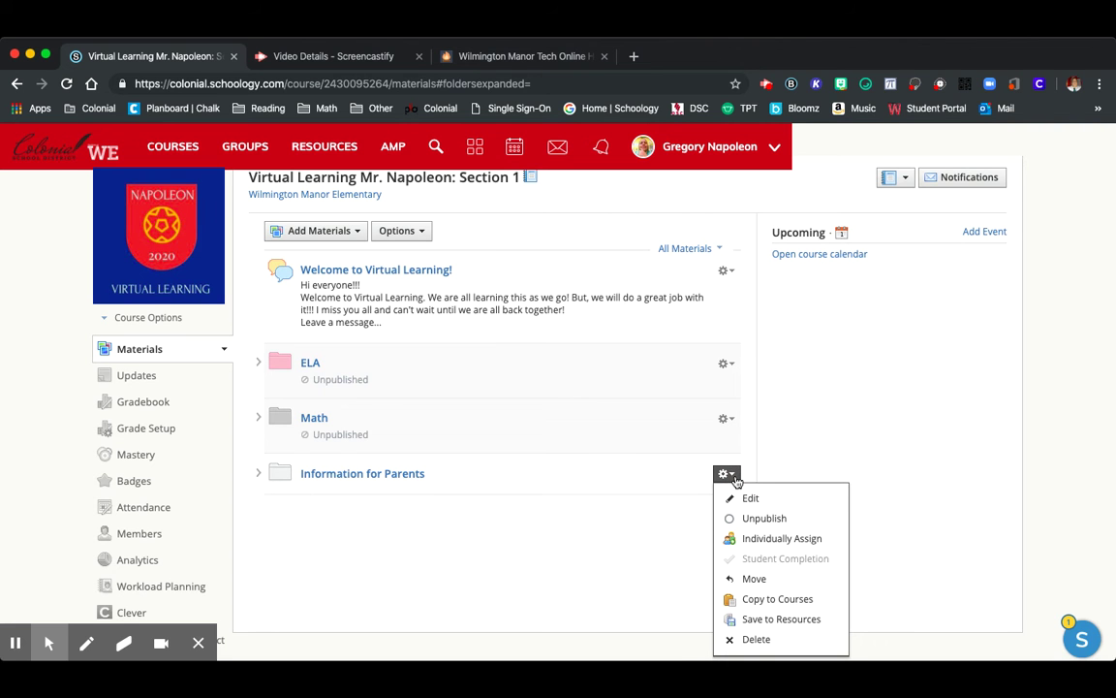
{"action": "scroll", "coordinate": [737, 482], "scroll_direction": "down", "scroll_amount": 1}
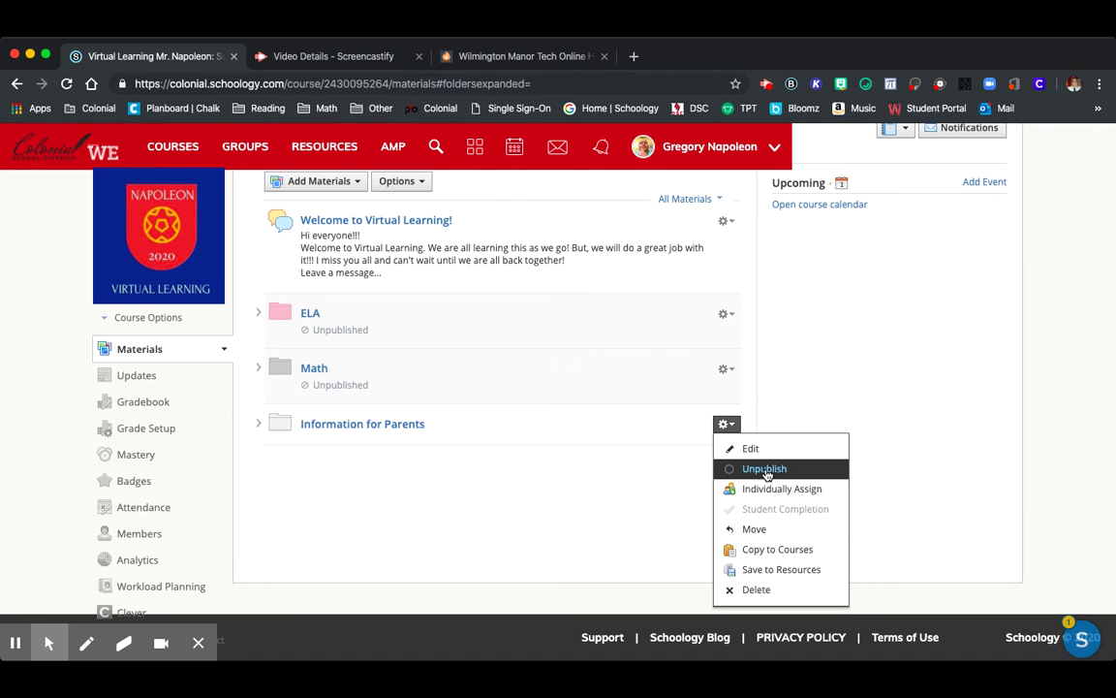
{"action": "left_click", "coordinate": [560, 462]}
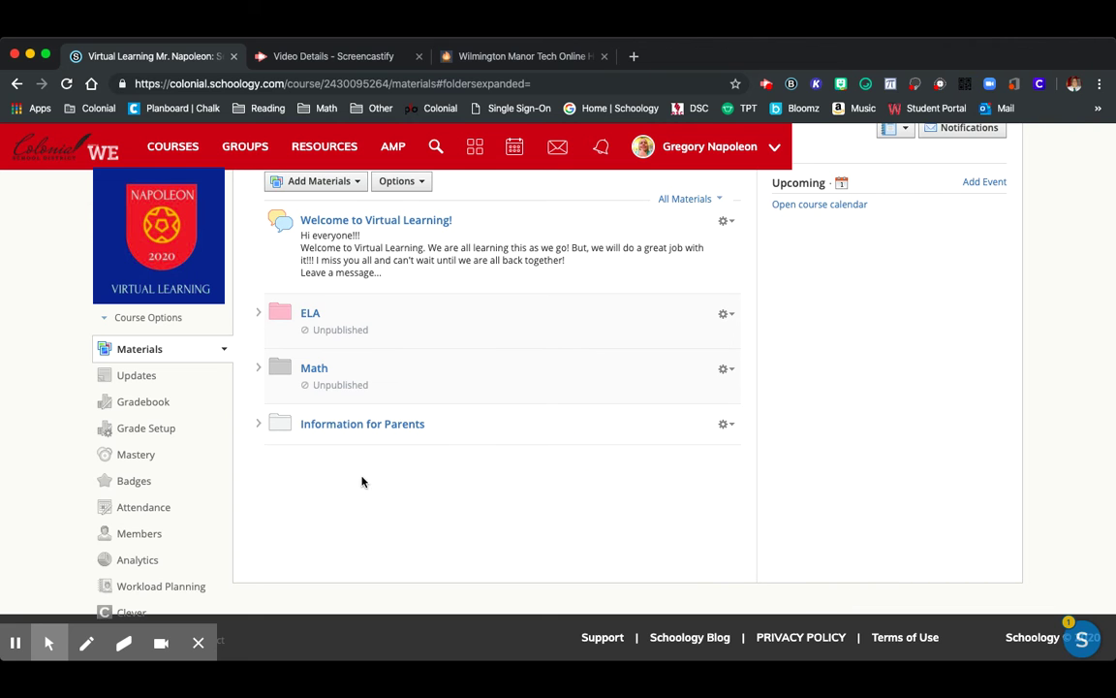
{"action": "left_click", "coordinate": [361, 429]}
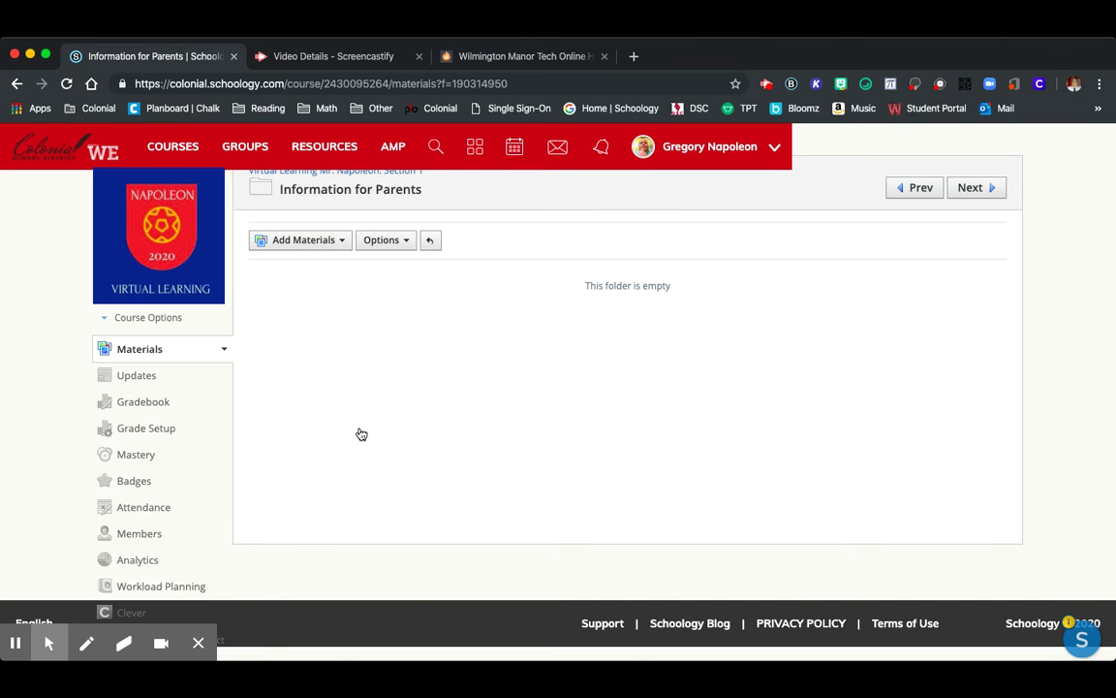
Start a new page inside the Information for Parents folder via Add Materials > Add Page
{"action": "left_click", "coordinate": [327, 242]}
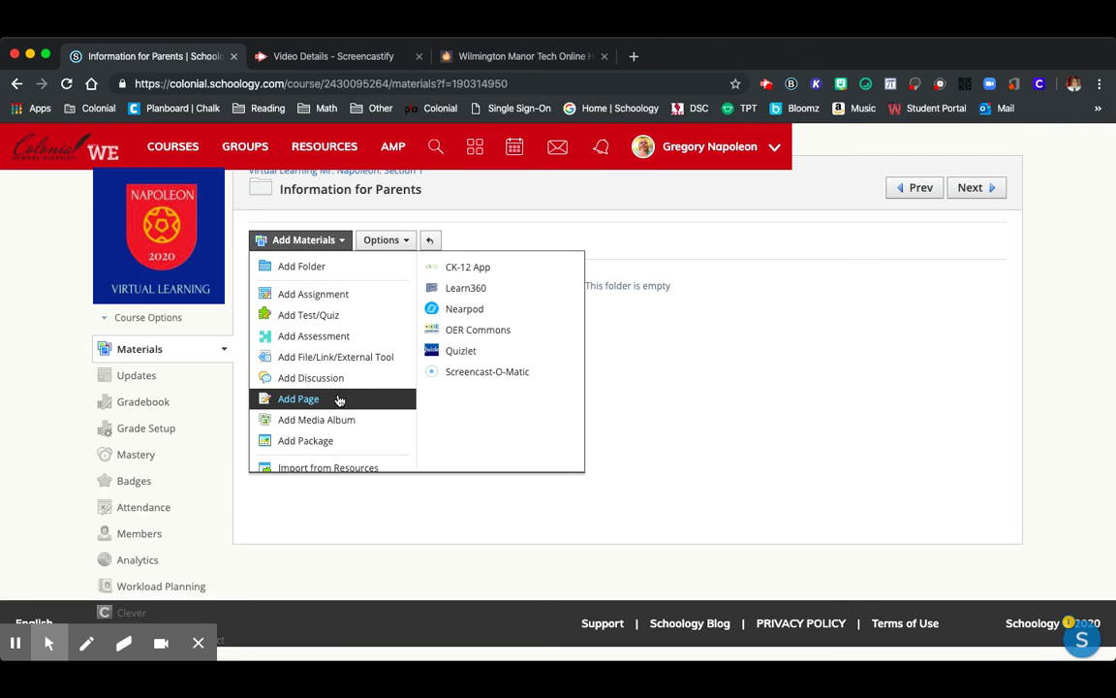
{"action": "left_click", "coordinate": [338, 399]}
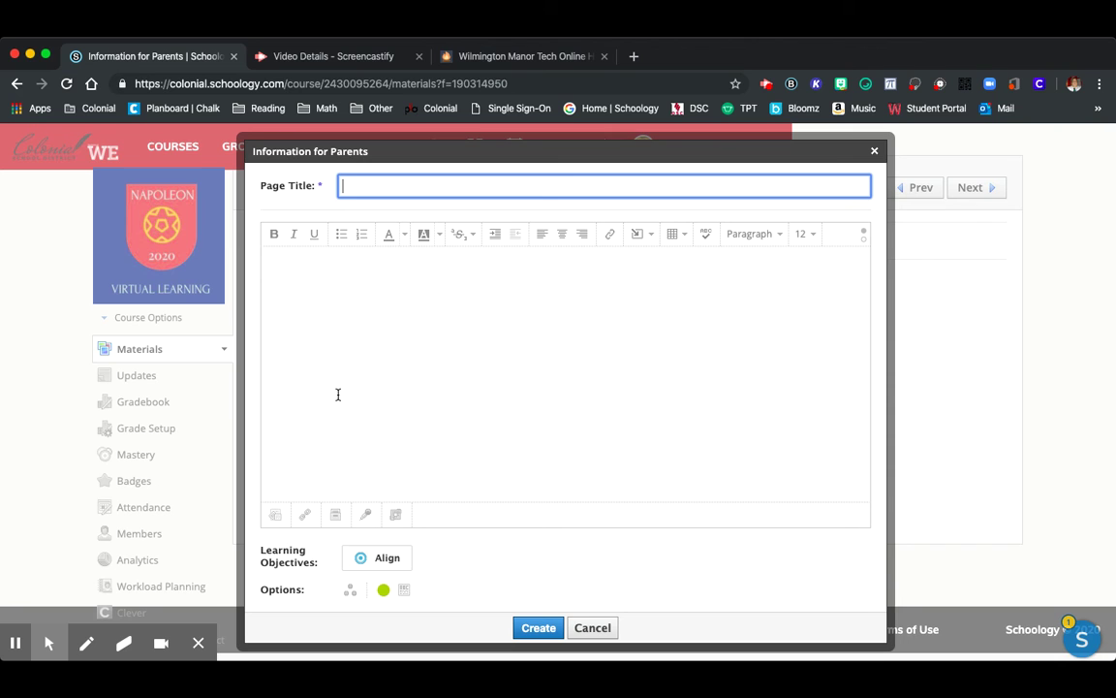
Title the page 'Teacher Information' and write 'You can reach me by email at' plus the teacher's email address
{"action": "type", "text": "Teacher Information"}
{"action": "left_click", "coordinate": [464, 420]}
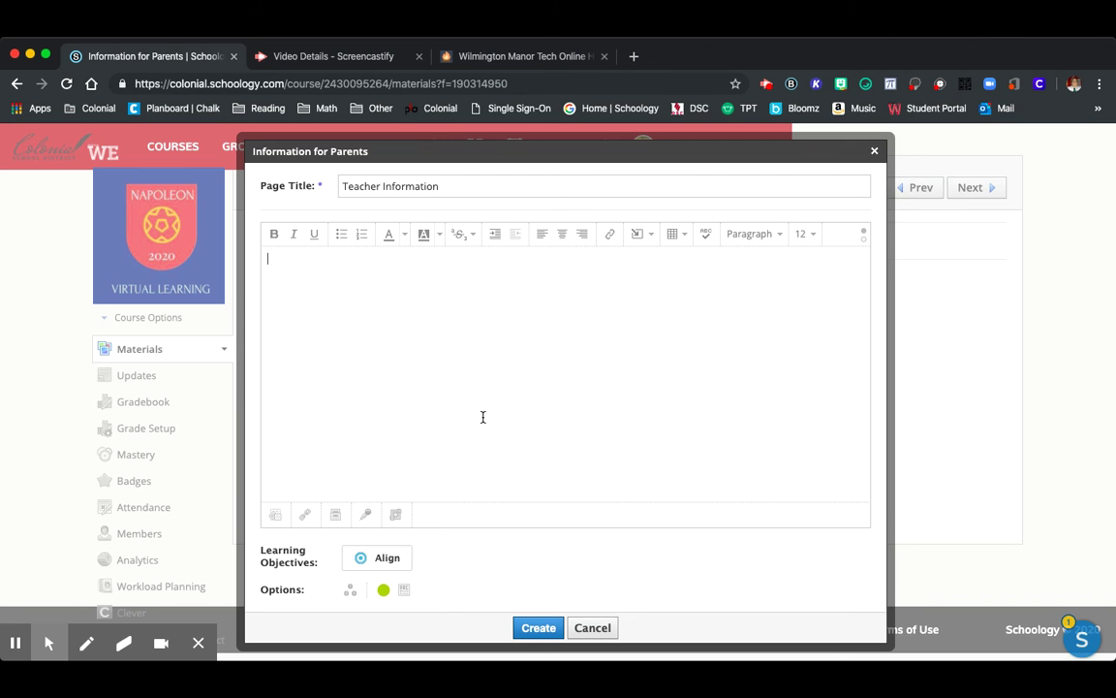
{"action": "type", "text": "You can reach my"}
{"action": "key", "text": "BackSpace"}
{"action": "key", "text": "BackSpace"}
{"action": "type", "text": "e by email "}
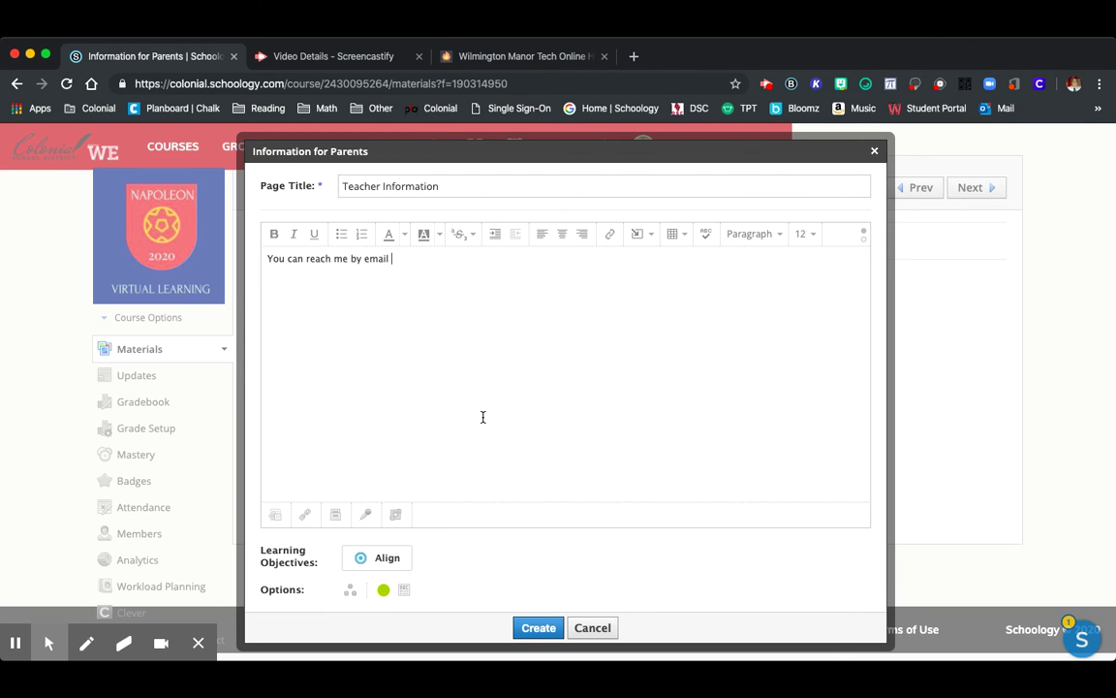
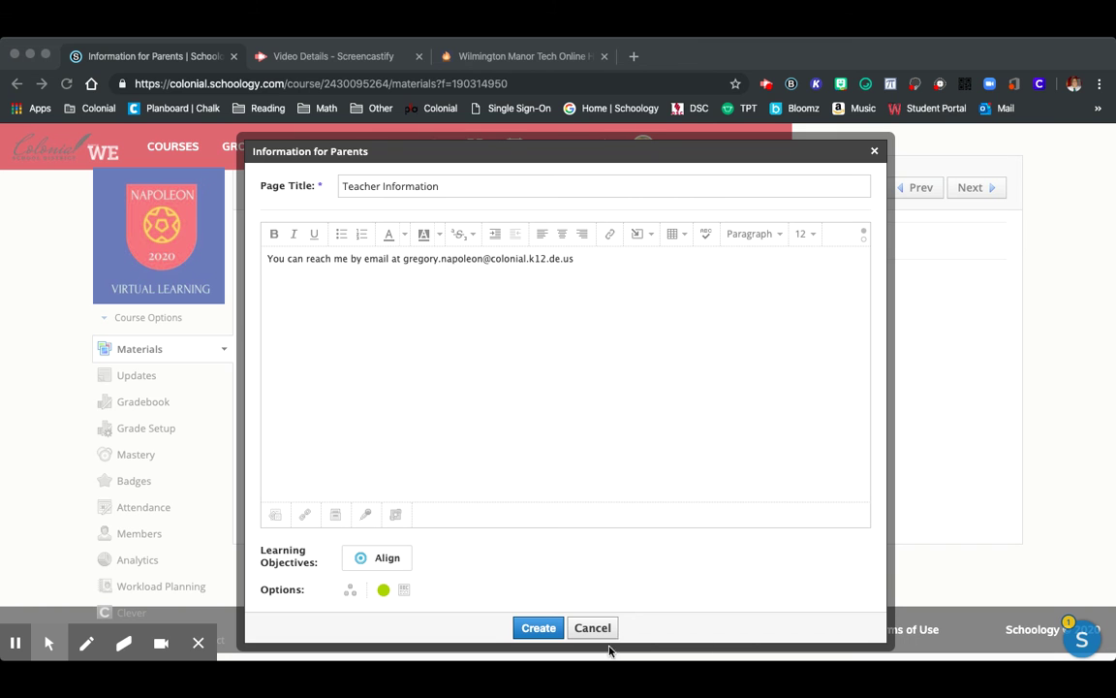
Save the Teacher Information page, review its content, and return to the Information for Parents folder
{"action": "left_click", "coordinate": [531, 628]}
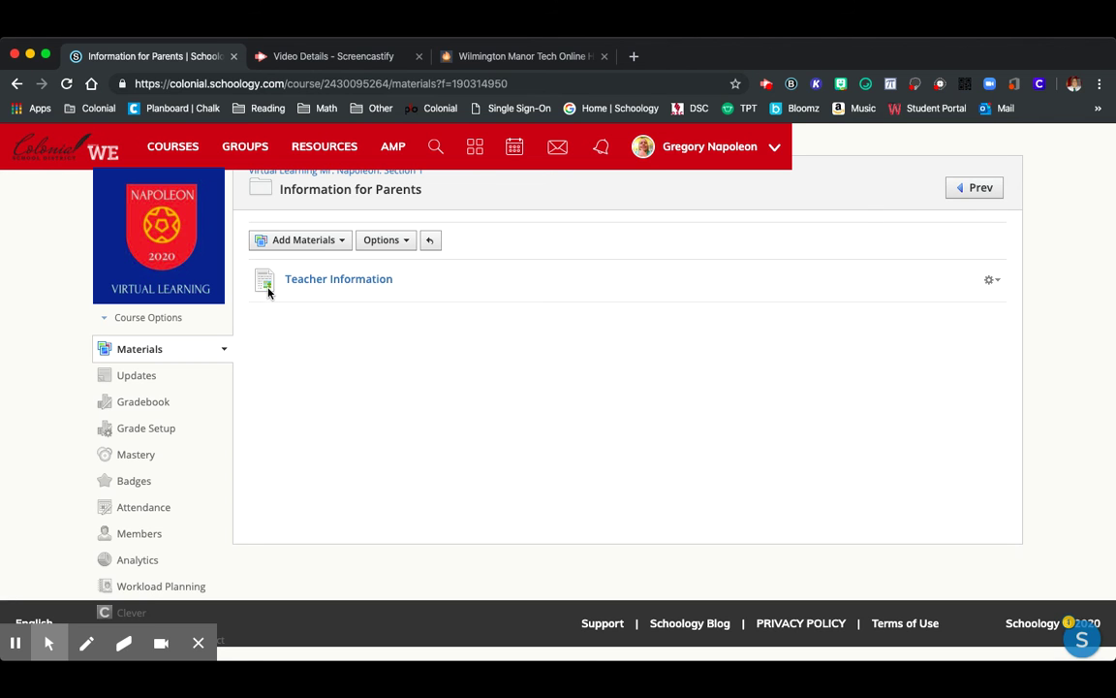
{"action": "left_click", "coordinate": [369, 284]}
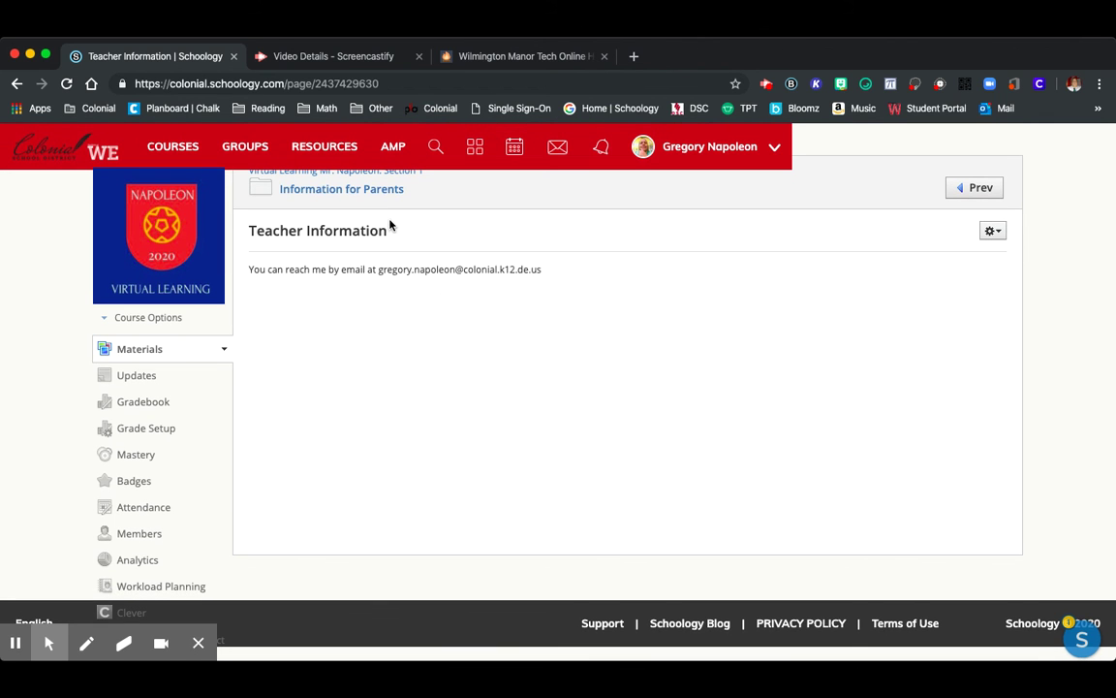
{"action": "left_click", "coordinate": [312, 194]}
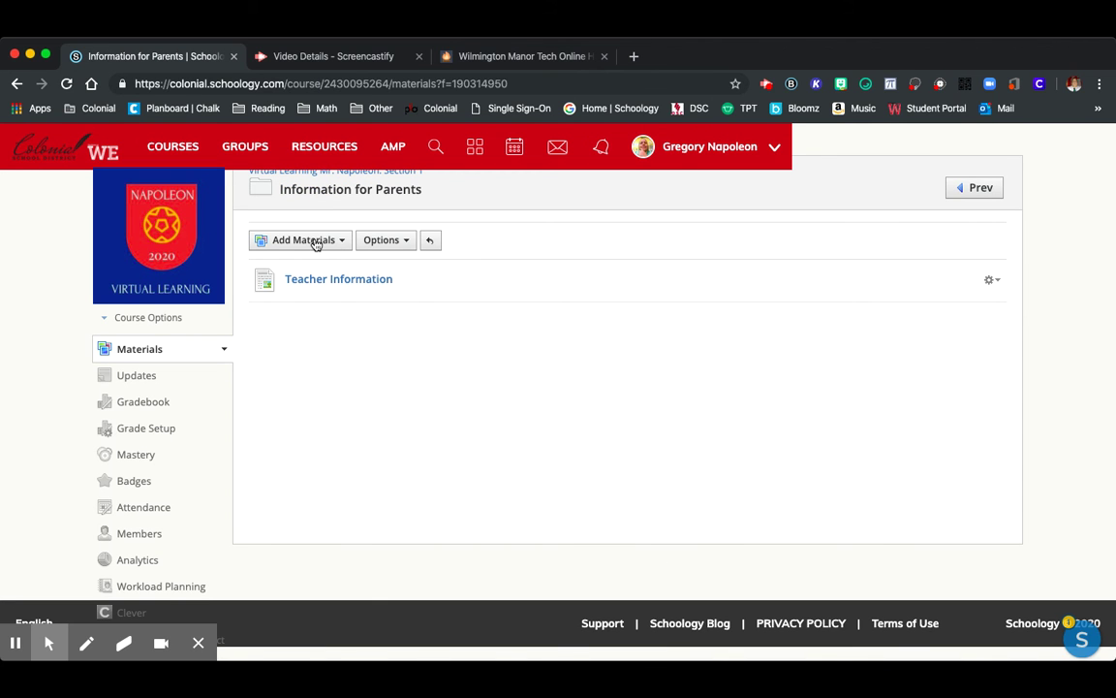
{"action": "left_click", "coordinate": [316, 245]}
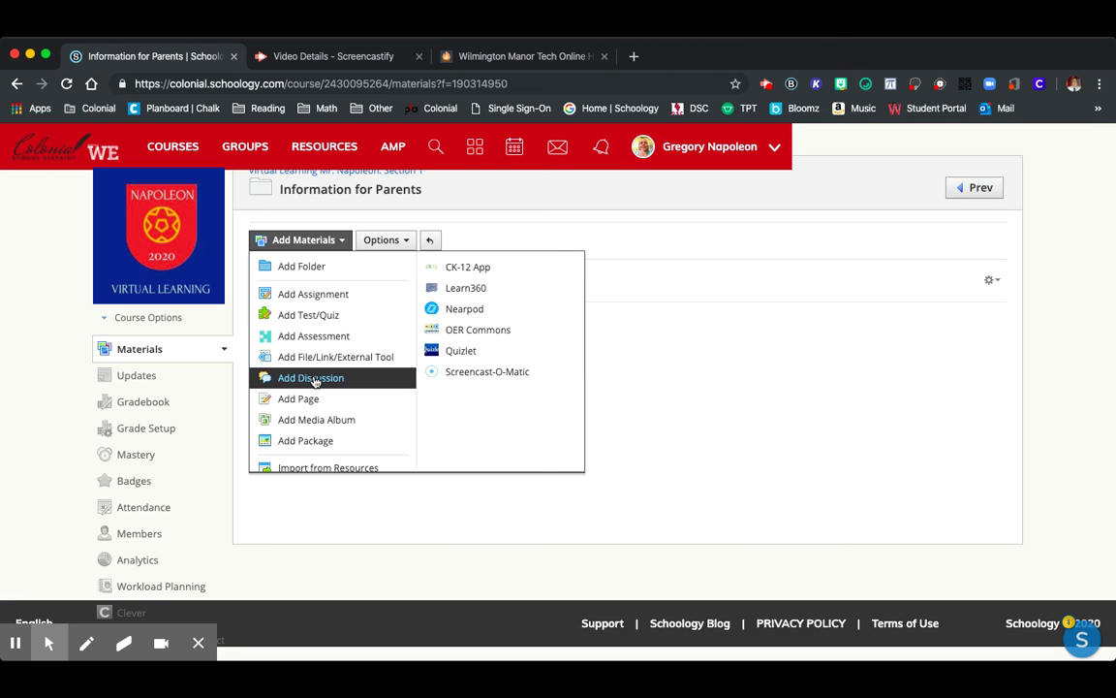
Create and open the 'How can I help?' discussion asking what would make this a better experience
{"action": "left_click", "coordinate": [312, 378]}
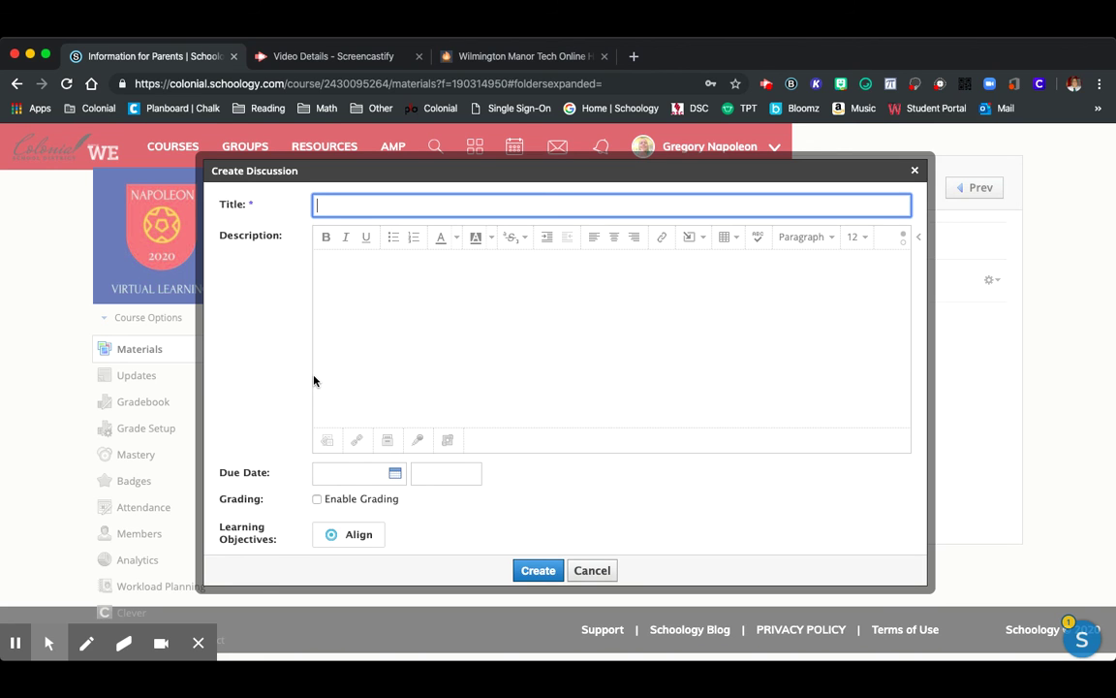
{"action": "type", "text": "How can I help?"}
{"action": "left_click", "coordinate": [428, 359]}
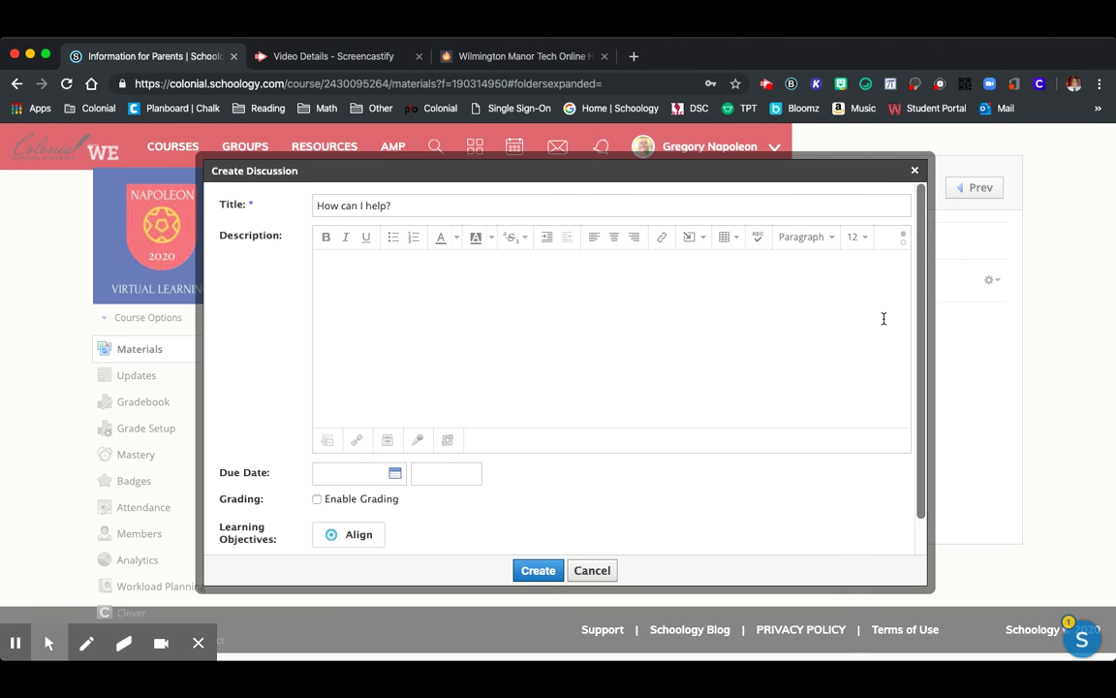
{"action": "type", "text": "Is t"}
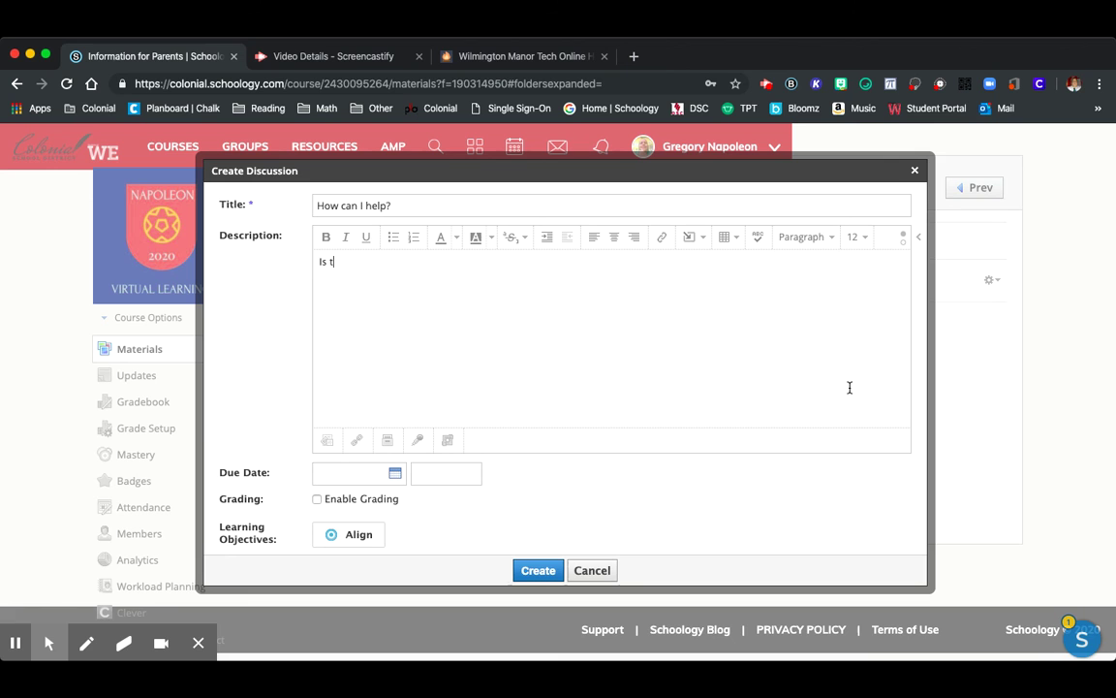
{"action": "type", "text": "here anything that I can do on my t"}
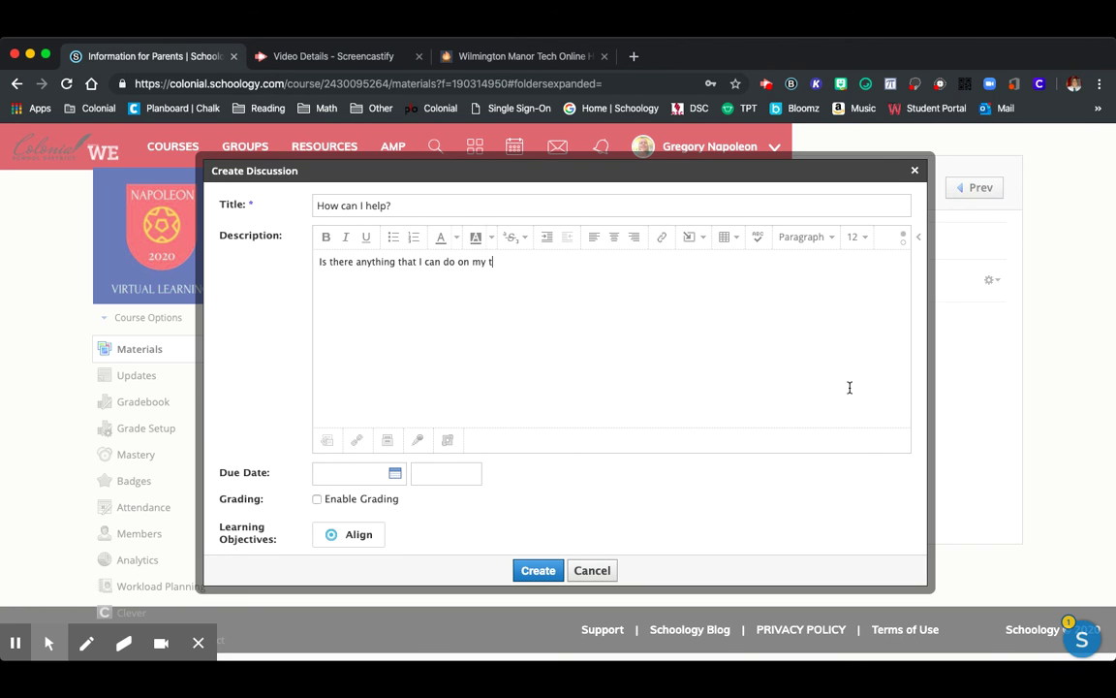
{"action": "key", "text": "BackSpace"}
{"action": "type", "text": "end to help make this a better experi"}
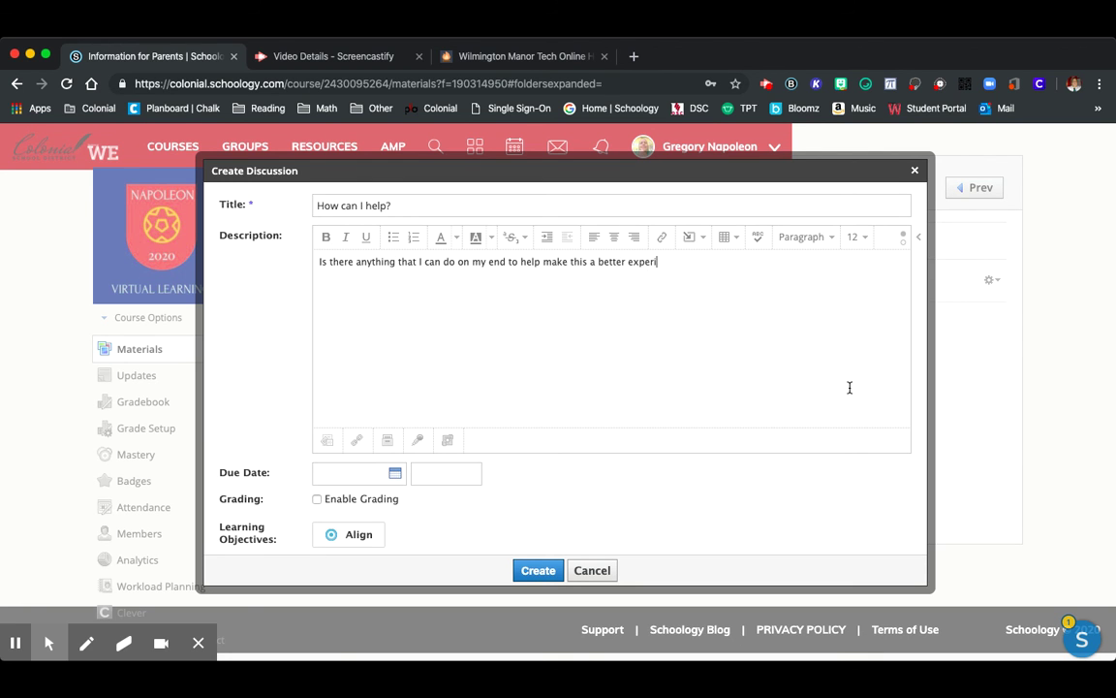
{"action": "type", "text": "ence?"}
{"action": "left_click", "coordinate": [548, 574]}
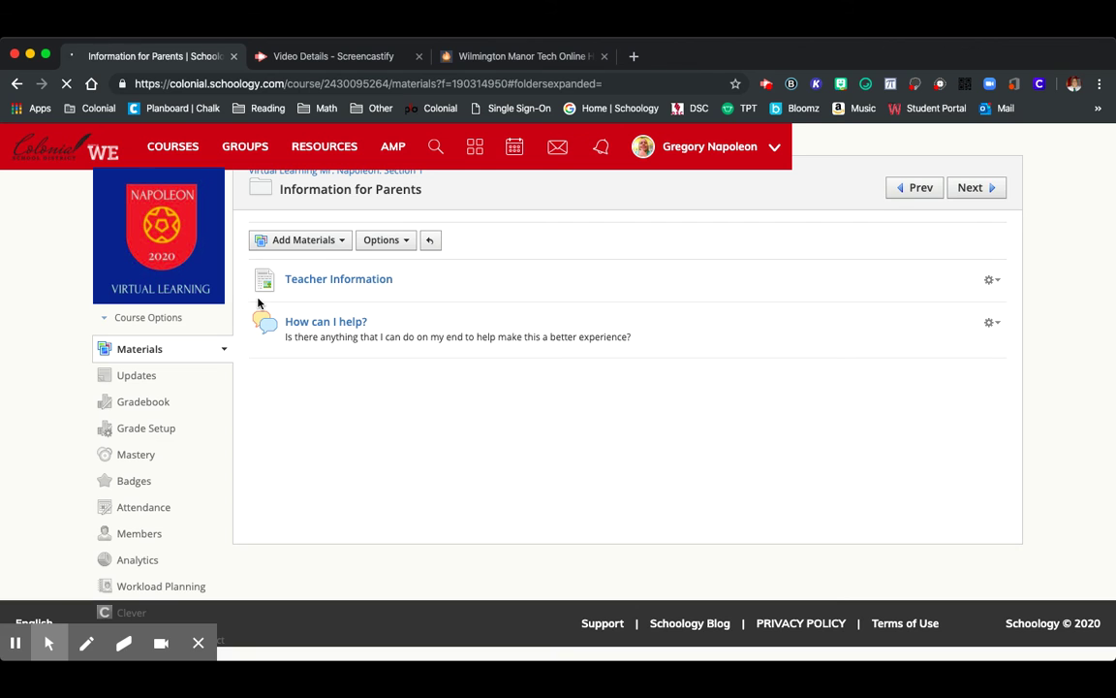
{"action": "left_click", "coordinate": [327, 326]}
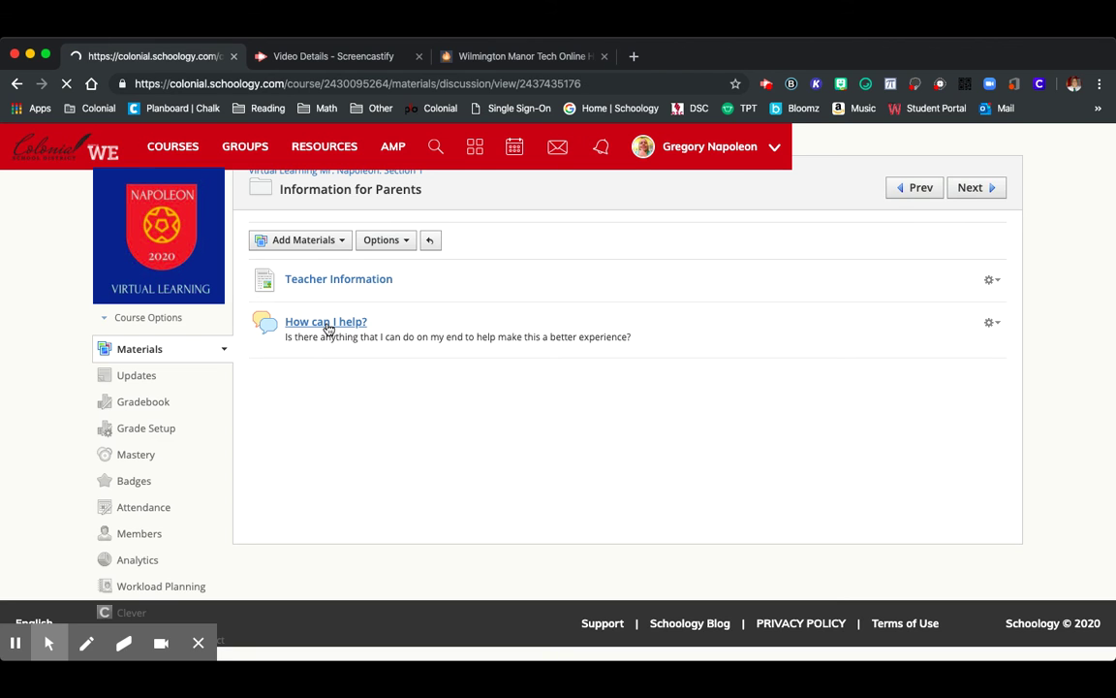